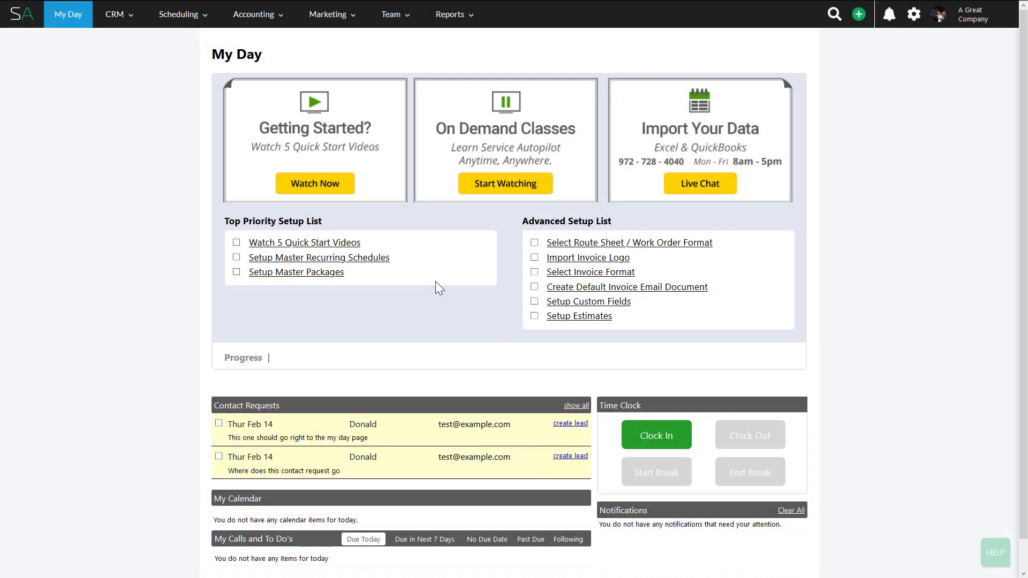
- Go to the Payments page under the Accounting menu
click(255, 16)
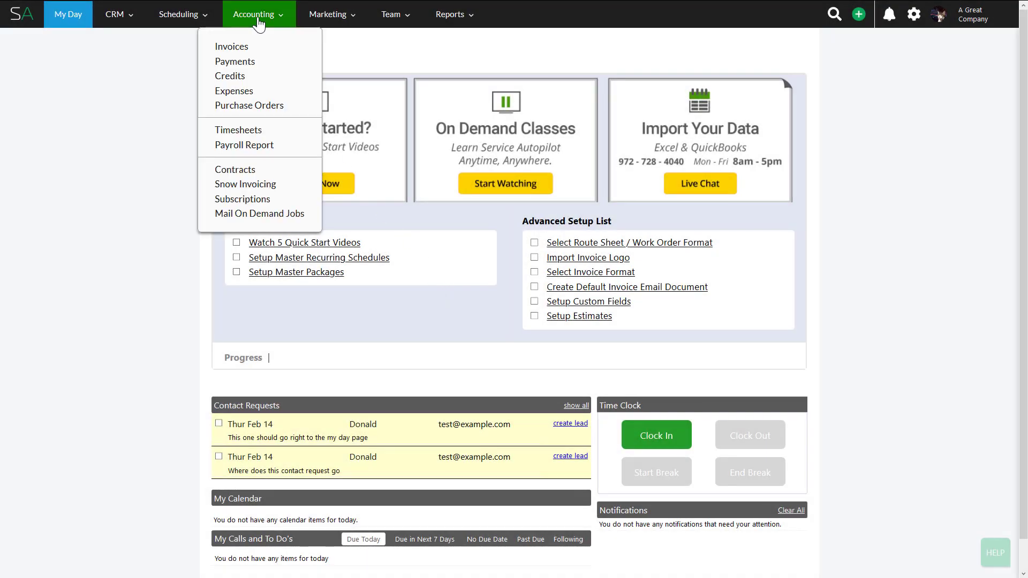
click(255, 62)
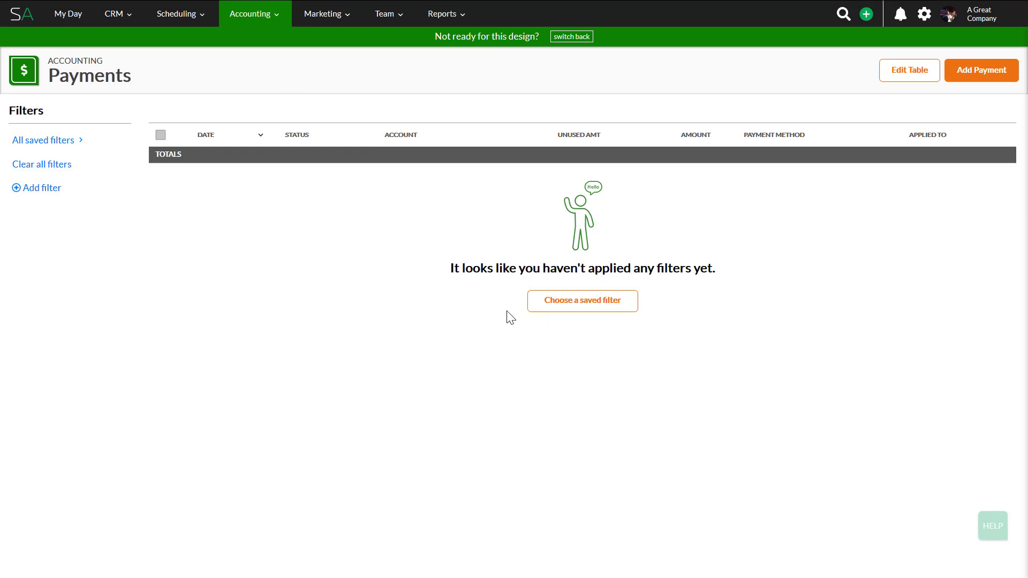
- Browse the list of saved payment filters, then return to the Payments list
click(58, 144)
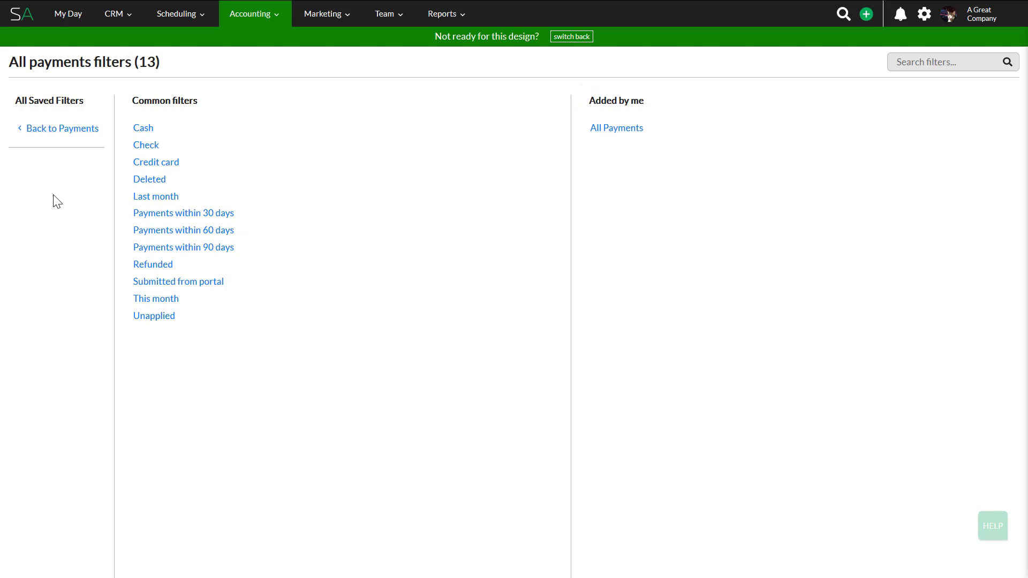
click(50, 132)
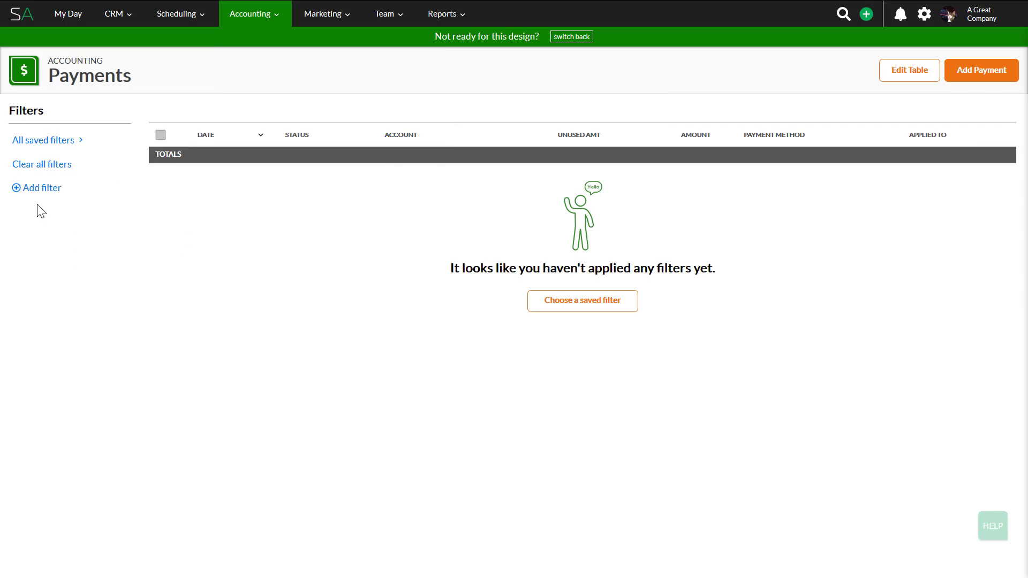
- Add a Has Tags filter for Fert_Pkg, apply it, and save it as 'Tags'
click(39, 189)
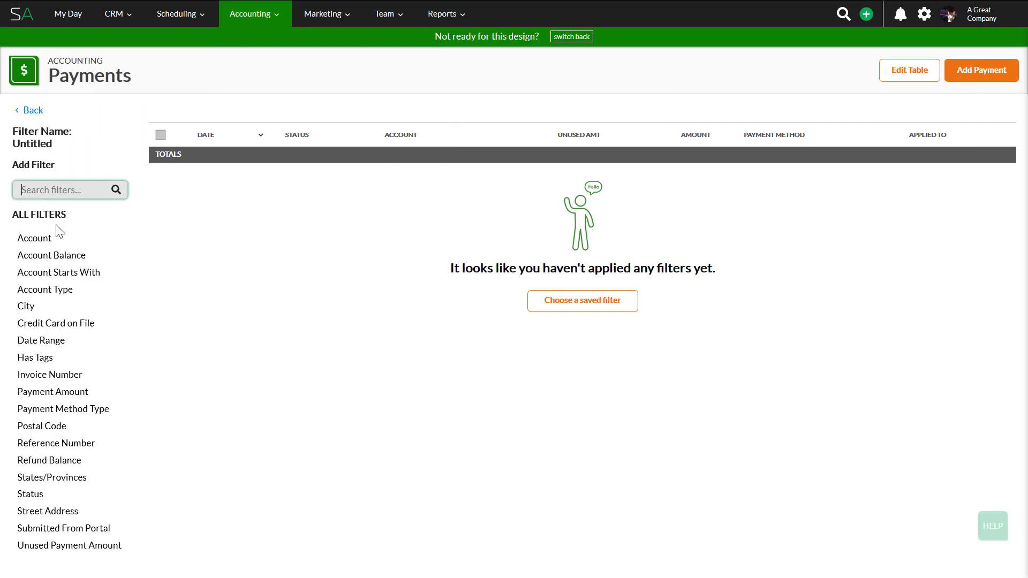
click(42, 363)
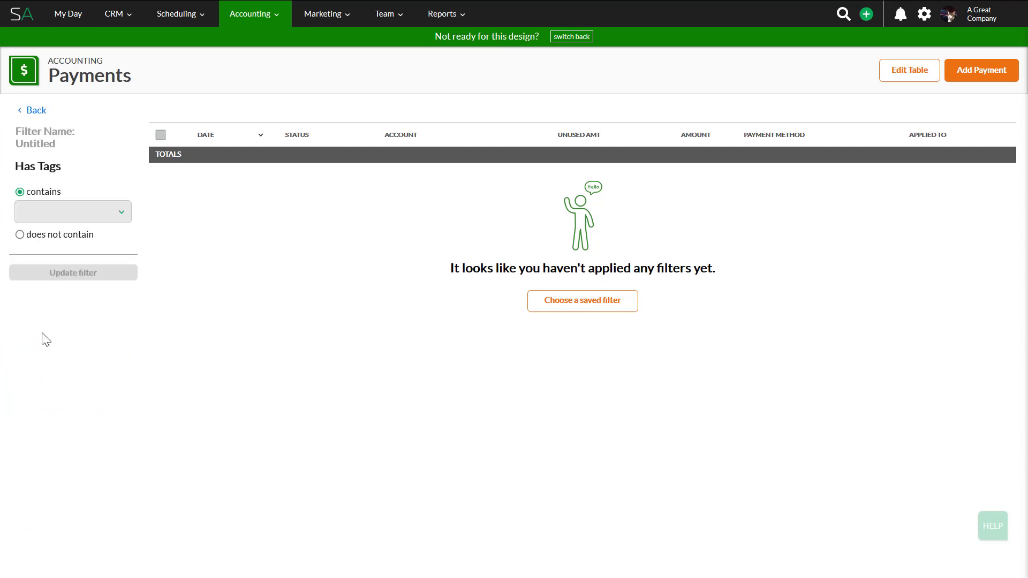
click(44, 217)
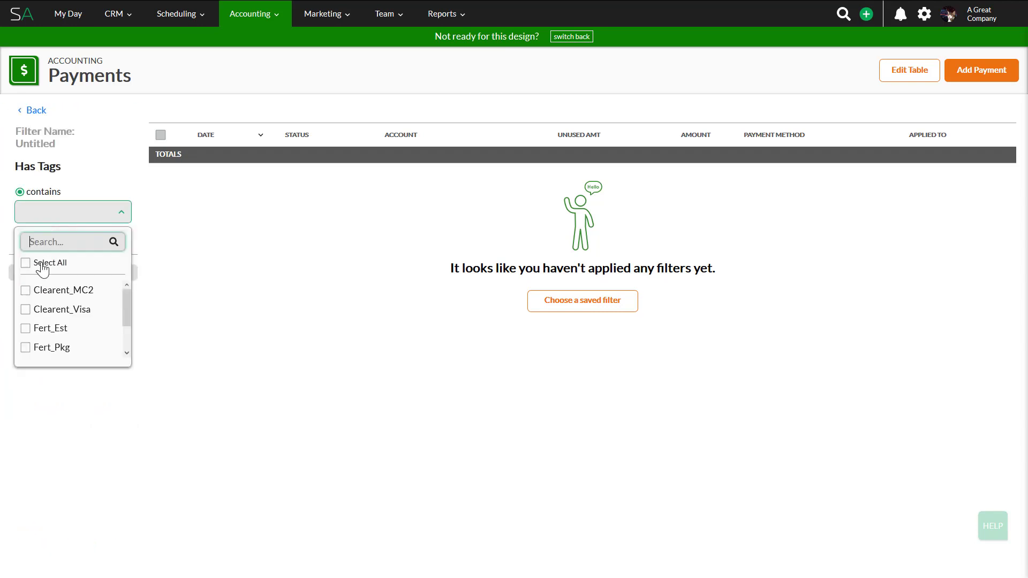
click(26, 346)
click(74, 416)
click(64, 282)
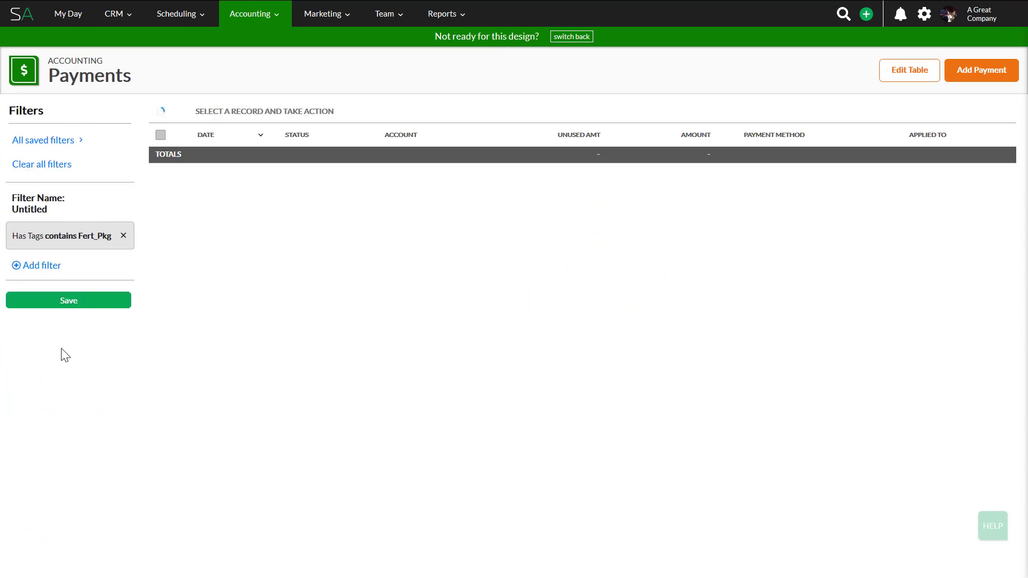
click(61, 305)
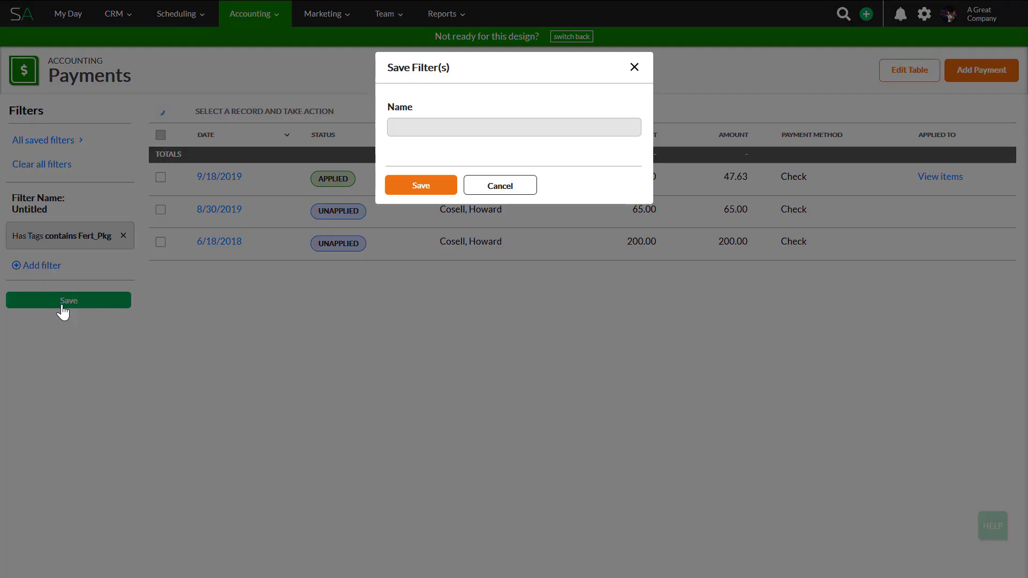
text(Tags)
click(383, 182)
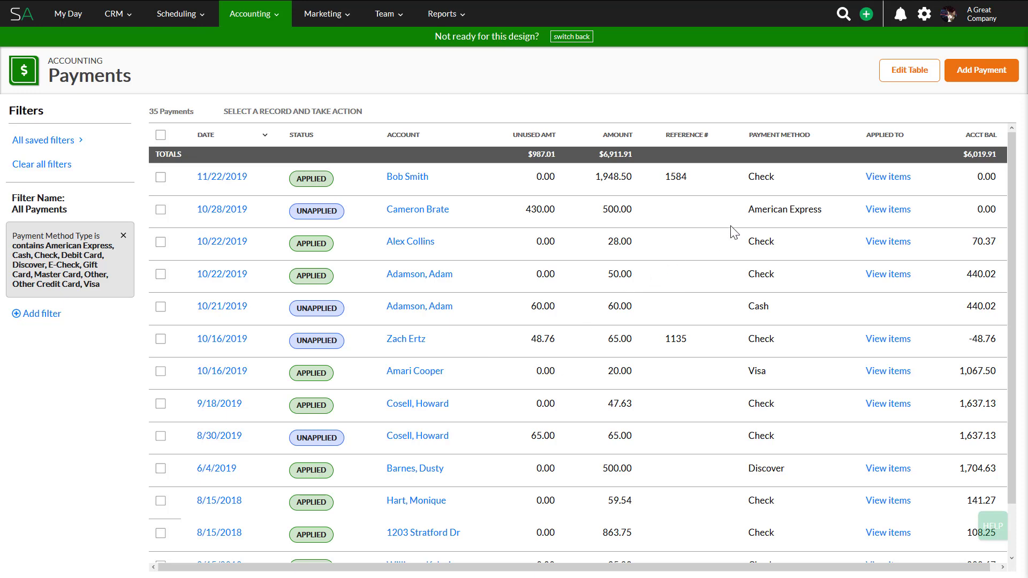
- Move the Acct Bal column next to Amount and sort by lowest account balance
drag(945, 135, 664, 158)
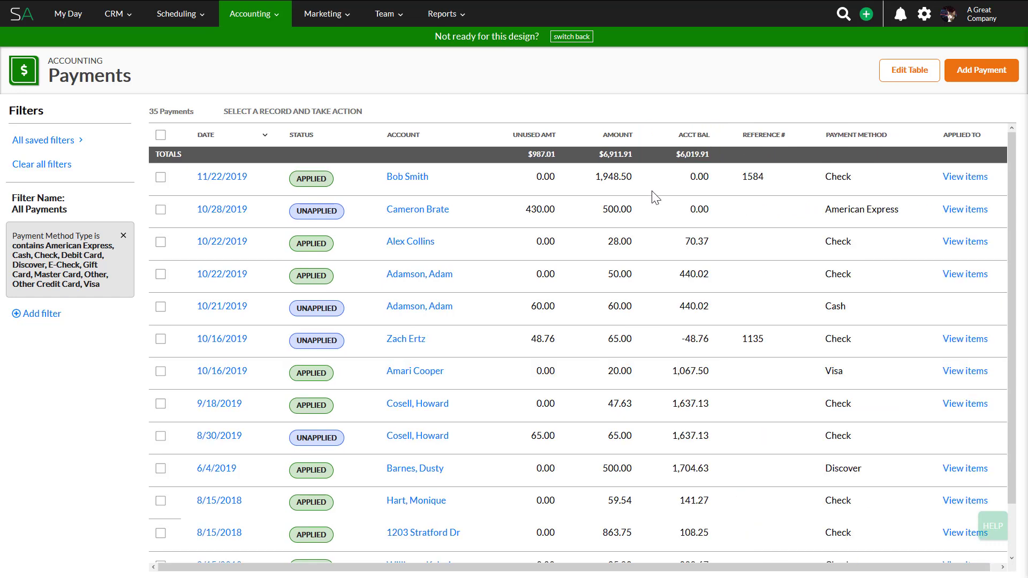
click(719, 137)
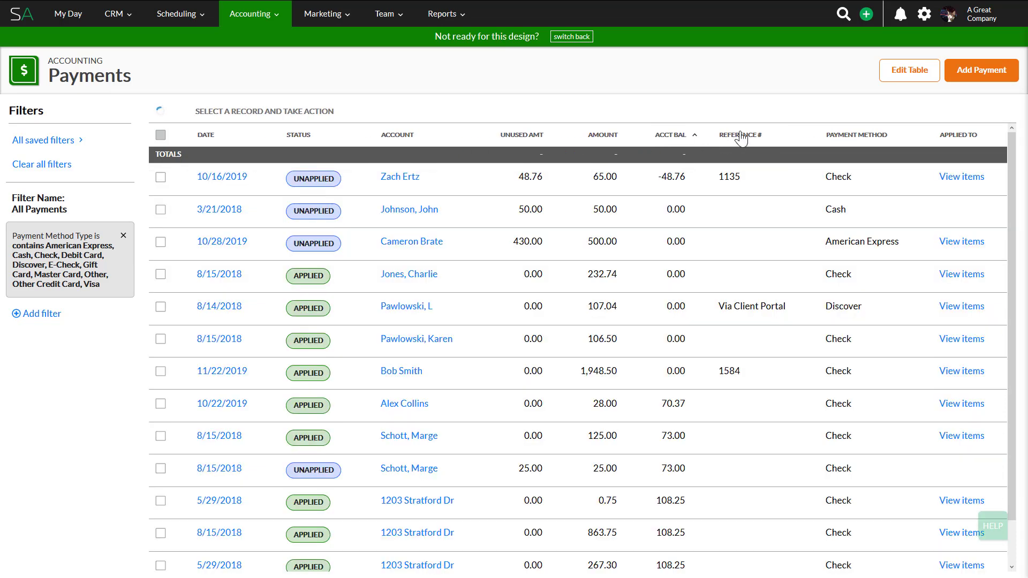
- Uncheck Reference # in the table's column settings and save the layout
click(903, 78)
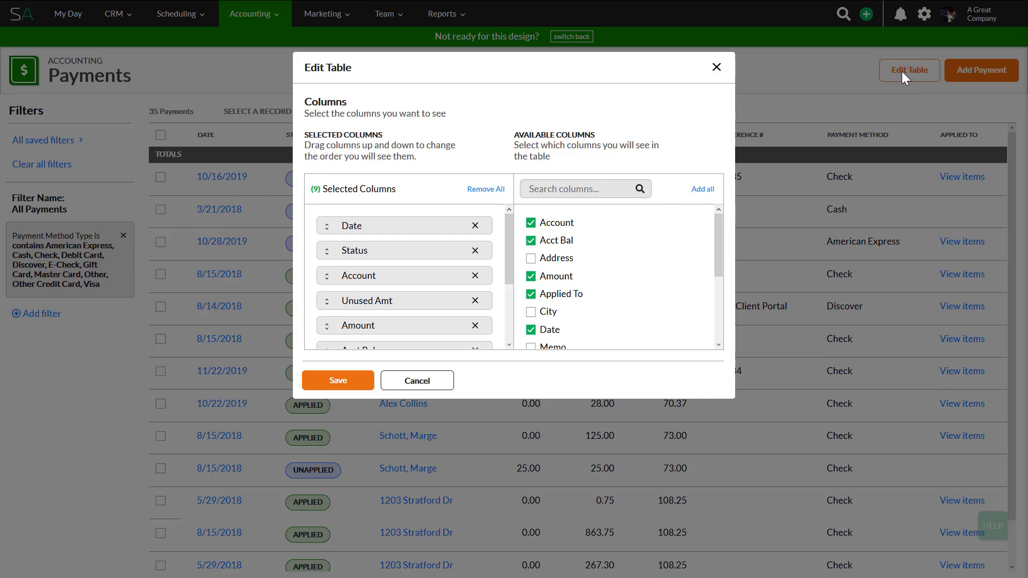
scroll(562, 300, down, 4)
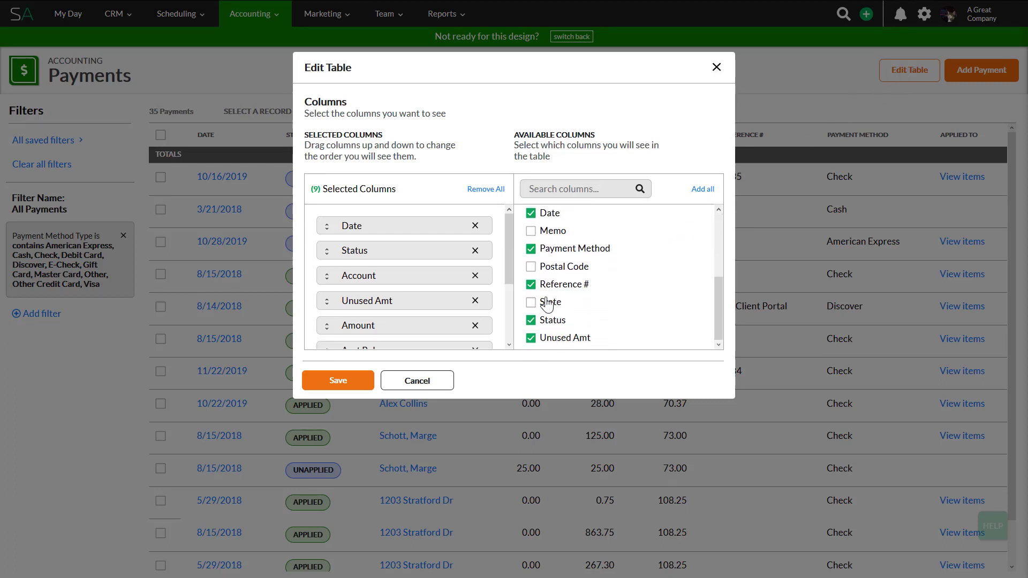
click(532, 285)
click(334, 382)
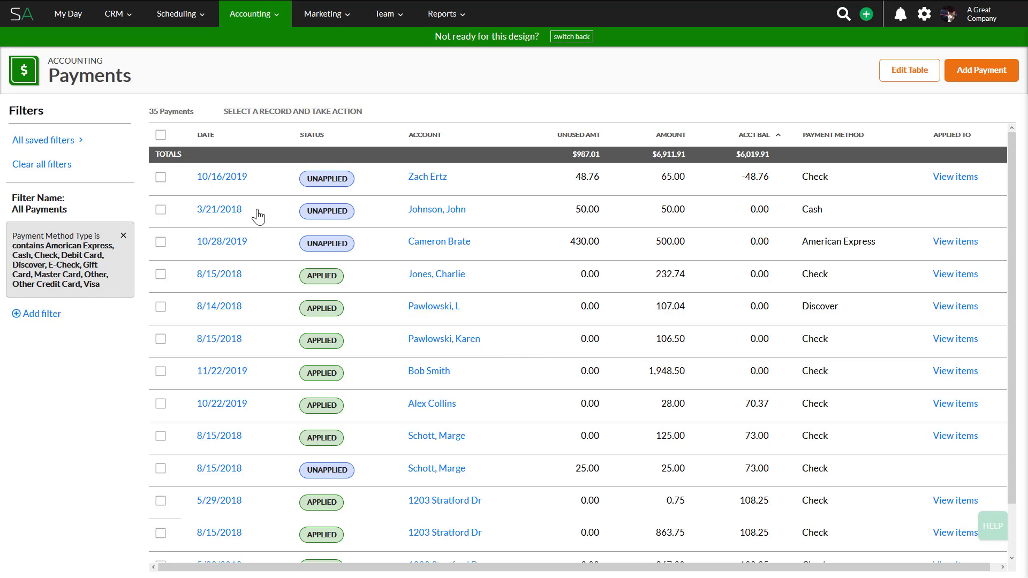
click(161, 135)
- Start a new payment and select the matching customer's account
click(958, 86)
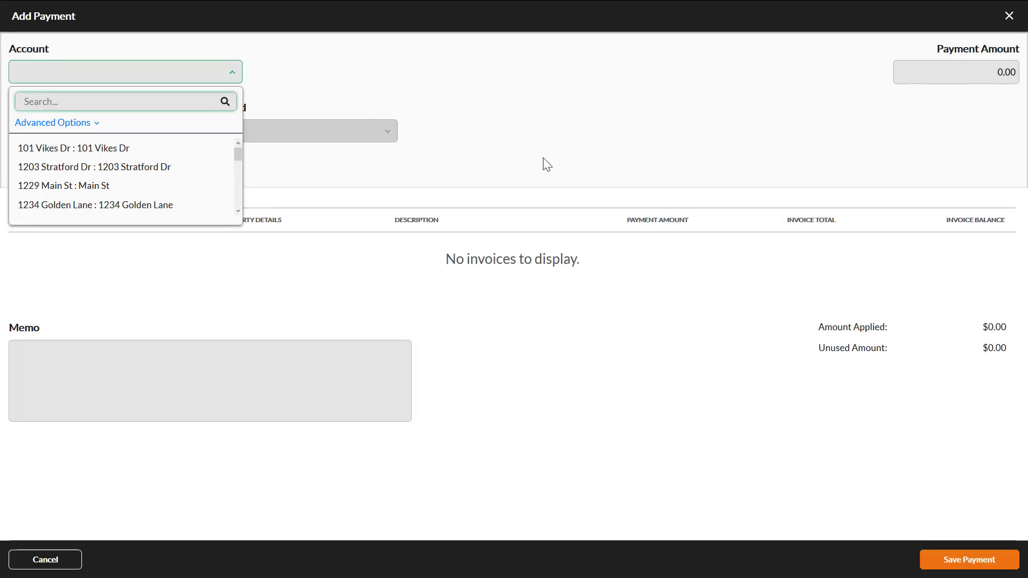
text(marge)
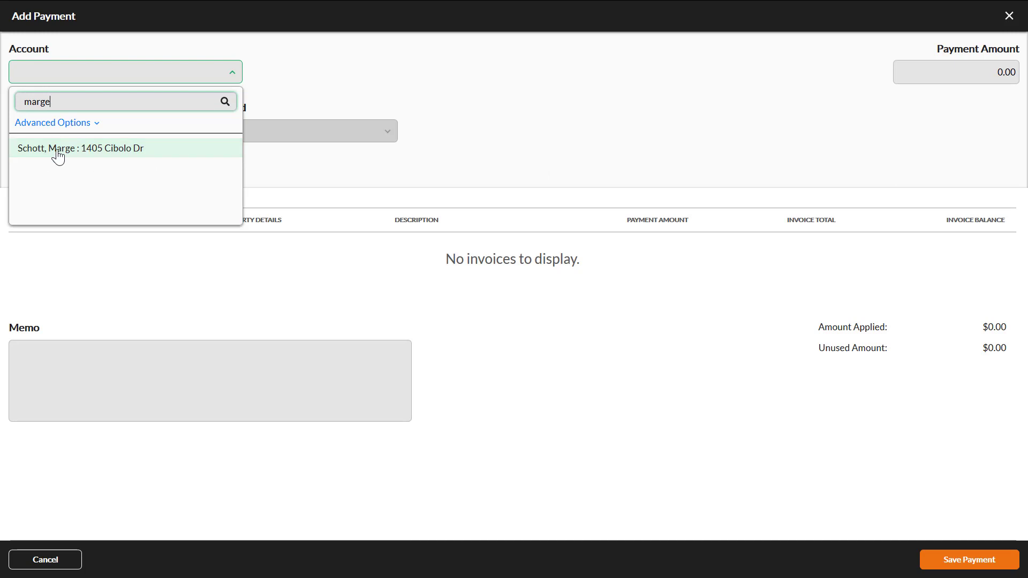
click(65, 160)
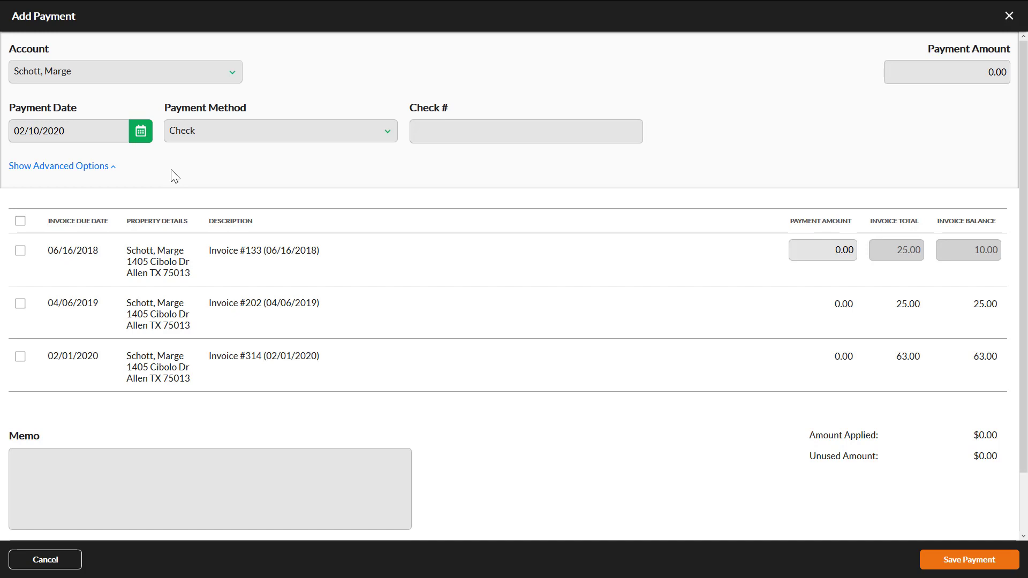
- Set the payment amount to 25.00 and fill in the check number
click(962, 74)
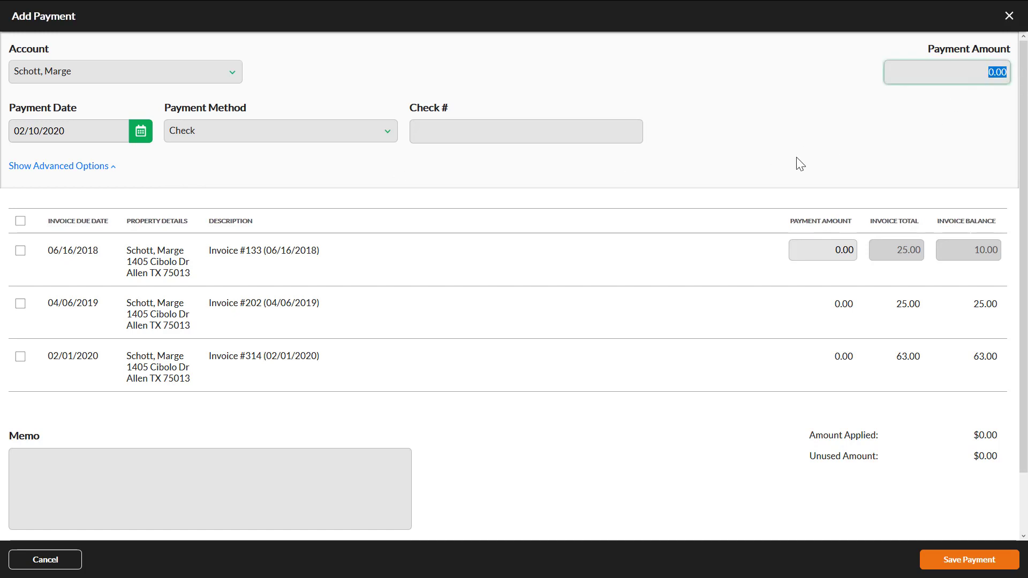
text(25)
key(Tab)
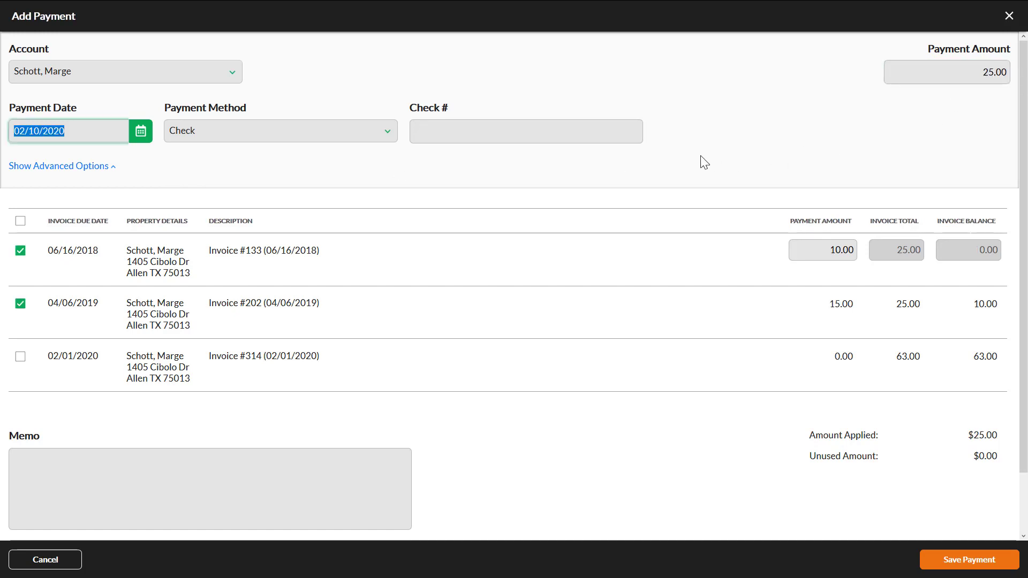
click(453, 134)
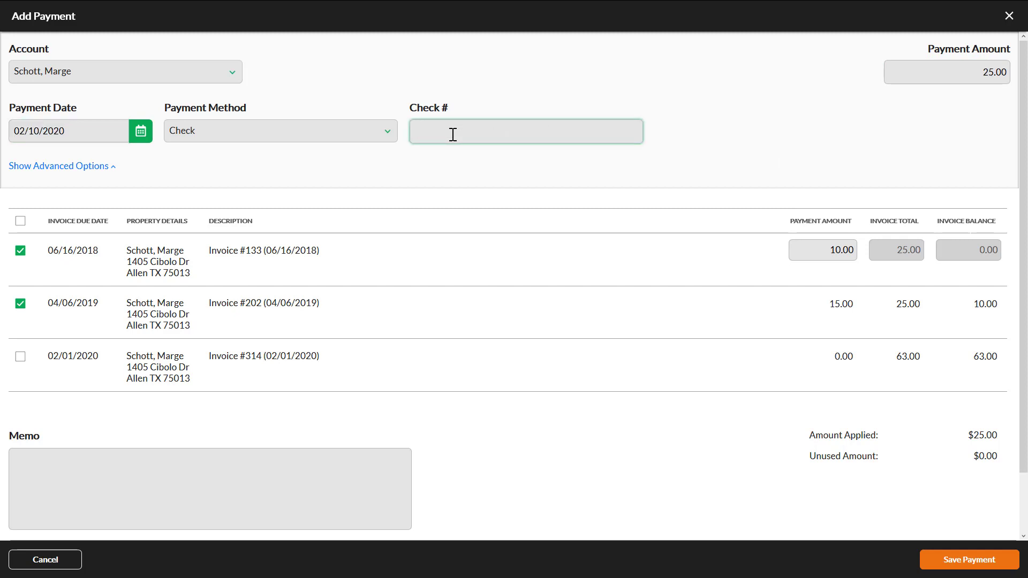
text(1642)
- Unapply the check from Invoice #133 so only #202 is paid, and save the payment
click(109, 167)
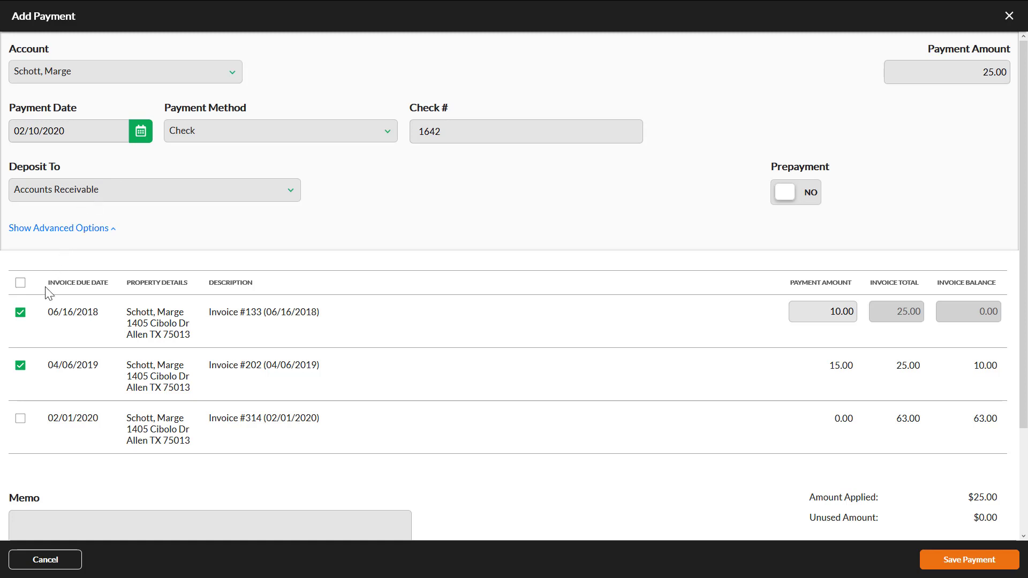
click(19, 317)
scroll(21, 319, down, 3)
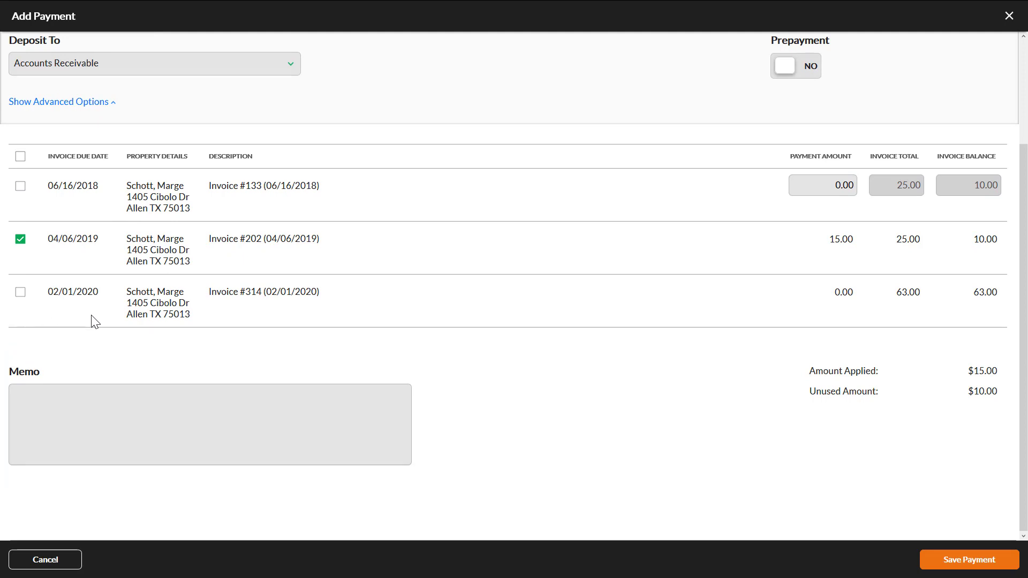
click(961, 566)
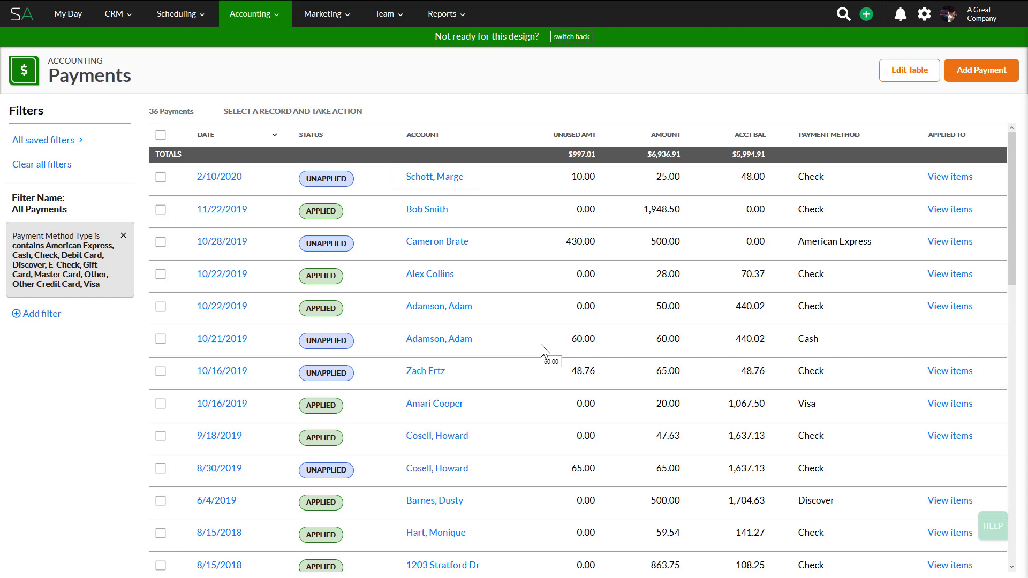
- Open the 2/10/2020 check payment from the Payments list for review
click(224, 183)
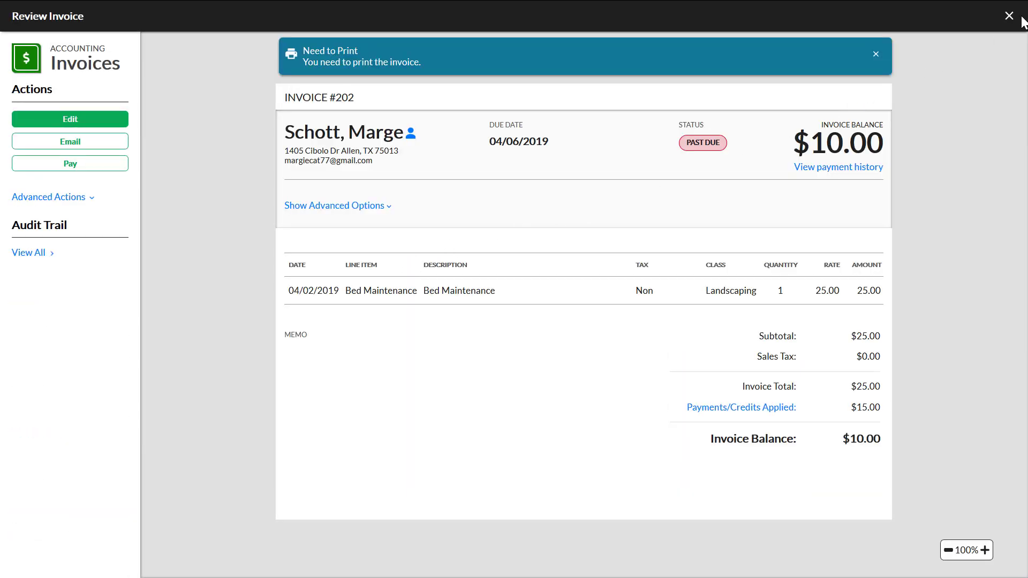
- Back in the payment review, view the audit trail under Advanced Actions, then close it
key(Escape)
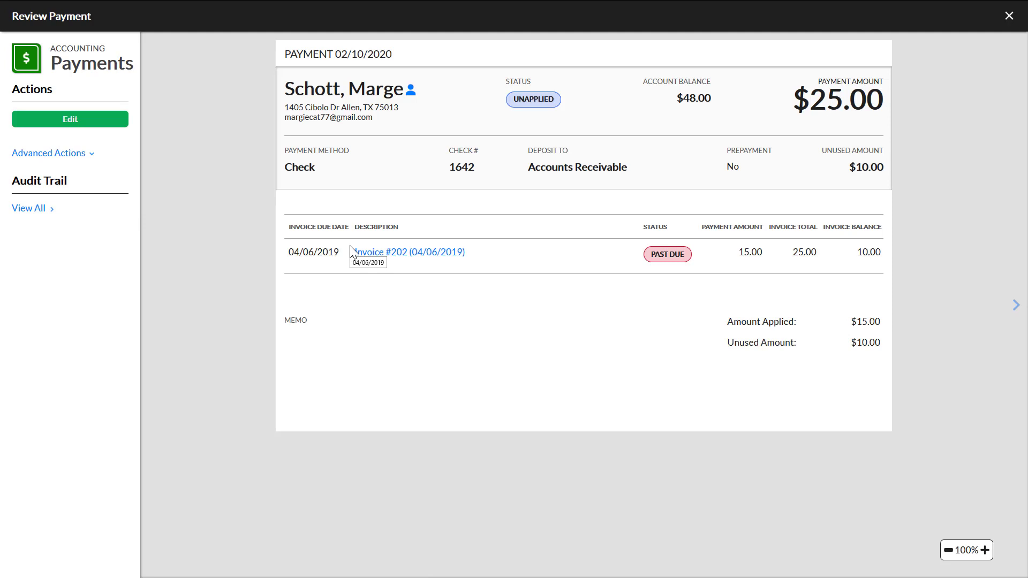
click(89, 154)
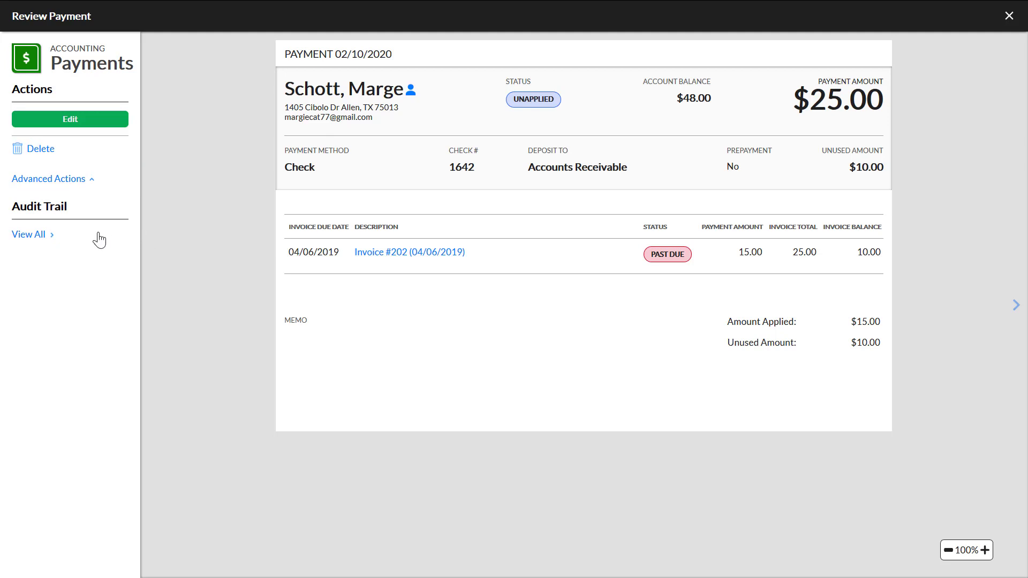
click(29, 235)
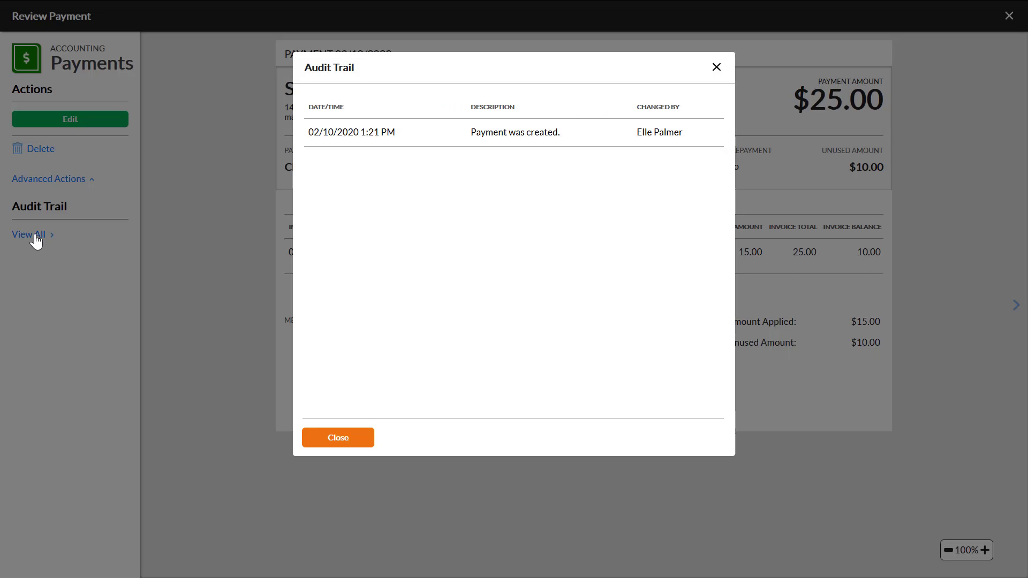
click(337, 438)
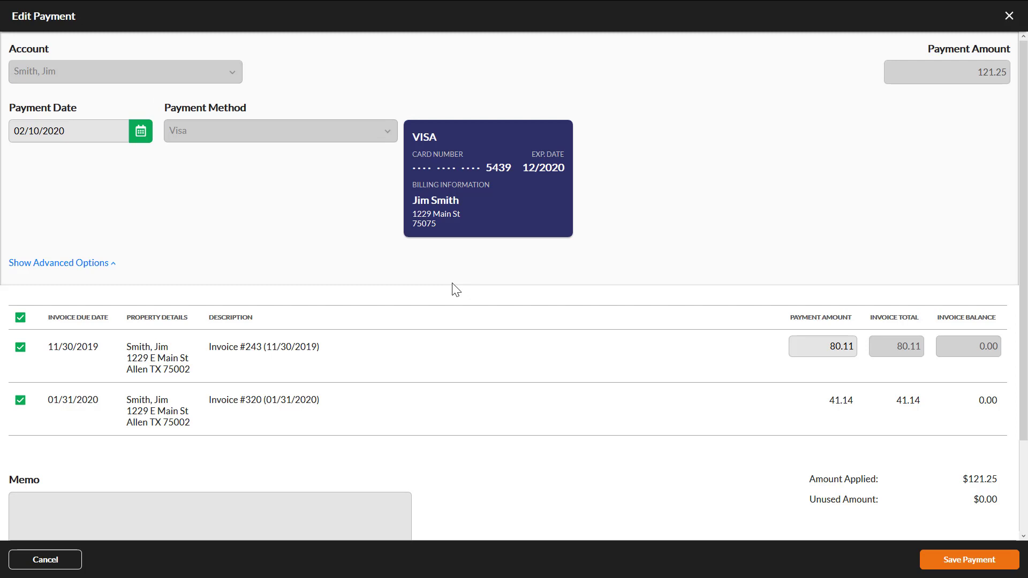
- Show the 121.25 Visa payment's deposit options, then close the editor unsaved
click(114, 265)
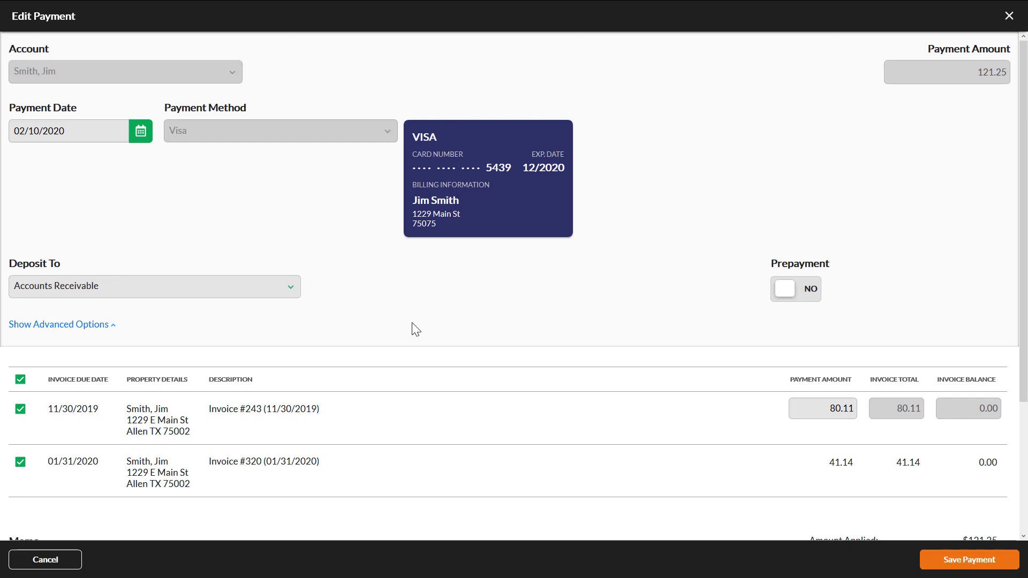
scroll(416, 328, down, 3)
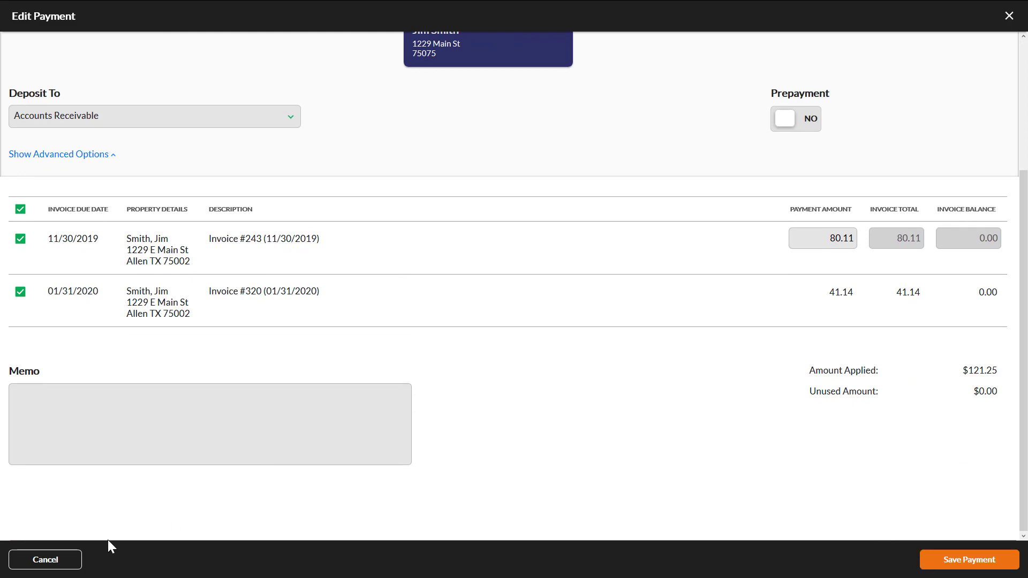
click(1008, 15)
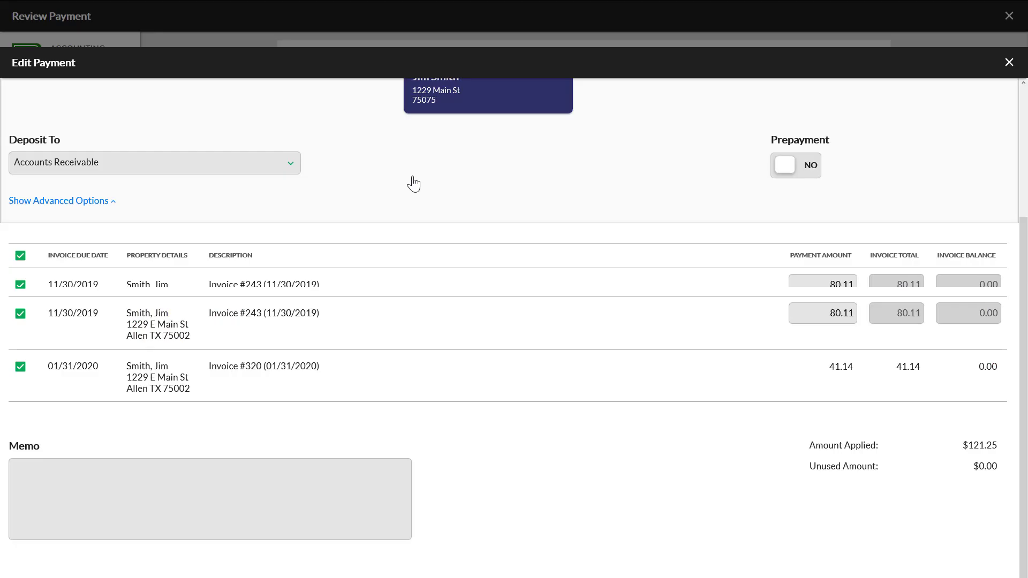